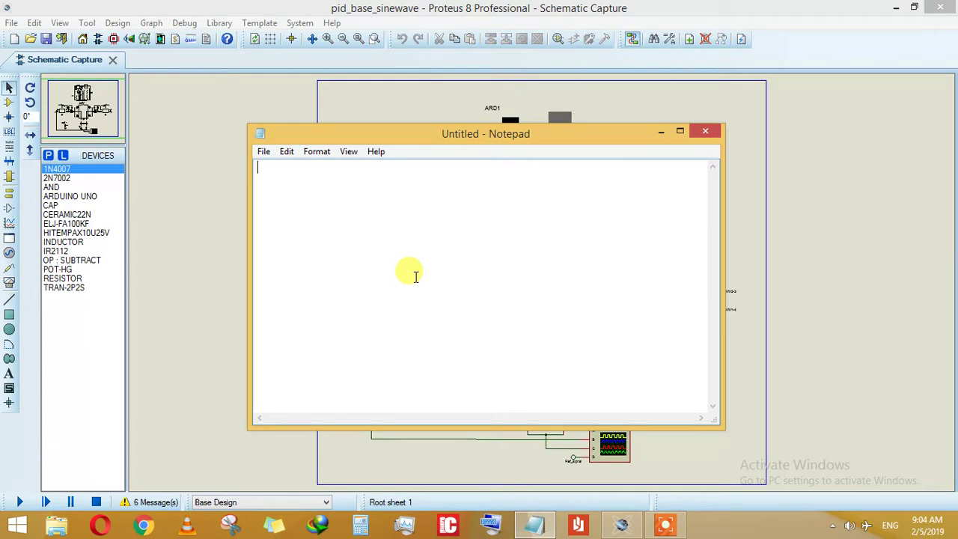
Bring the pid_base_sinewave schematic in front of the empty Notepad window.
left_click(433, 7)
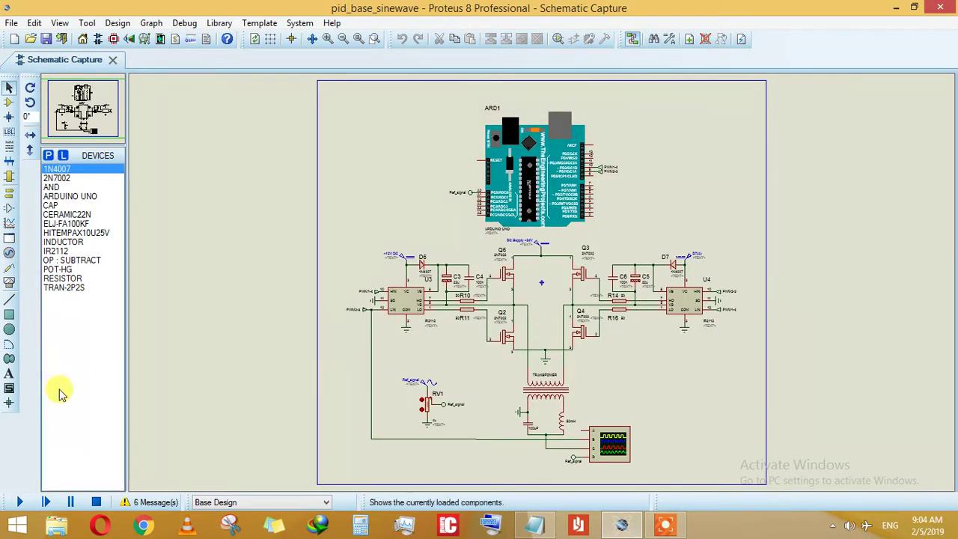
Start the simulation, move the Fatal Error box aside, and position the Digital Oscilloscope to view traces.
left_click(20, 502)
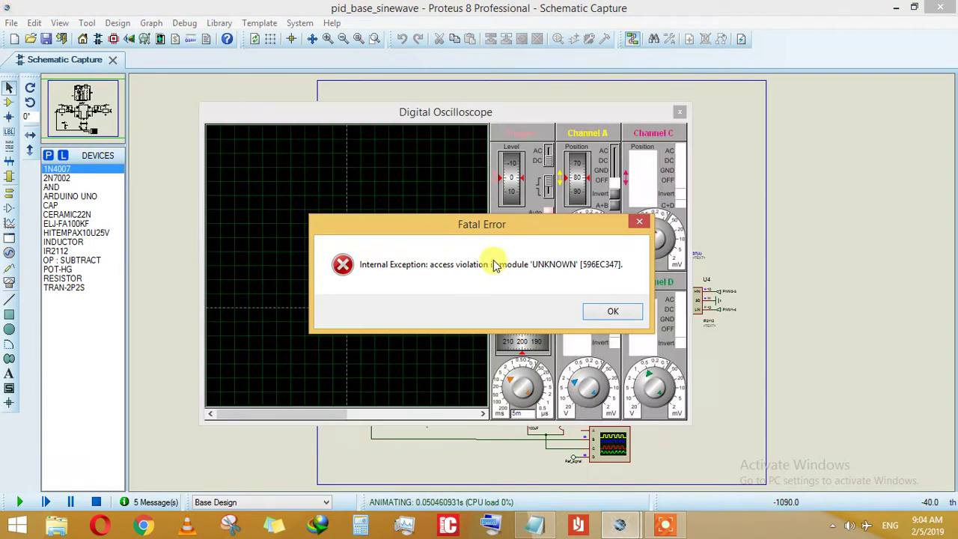
left_click_drag(479, 230, 849, 452)
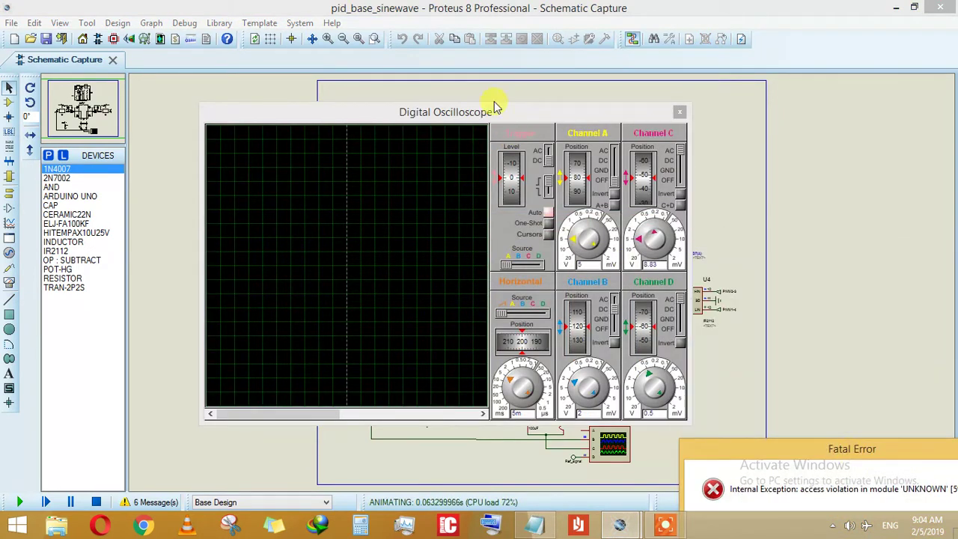
left_click_drag(487, 113, 512, 112)
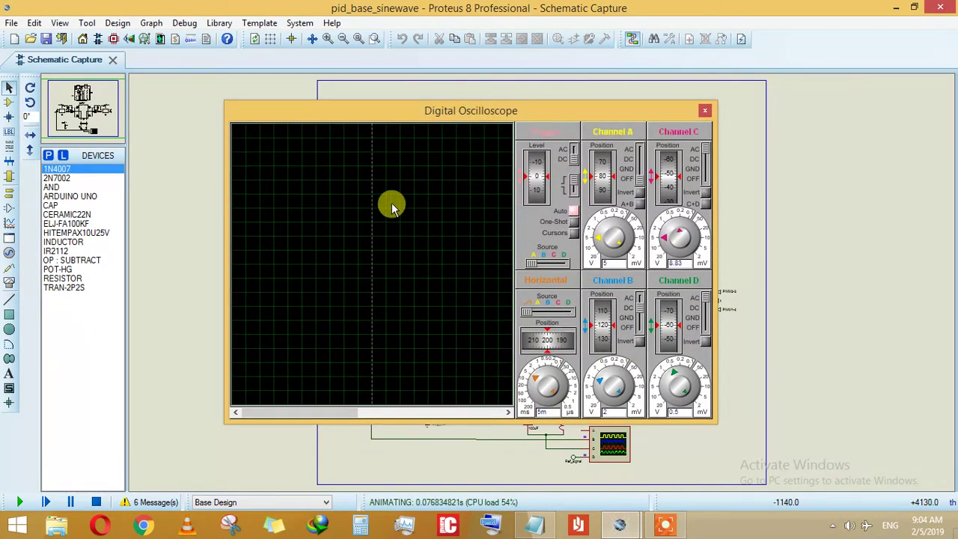
left_click(377, 219)
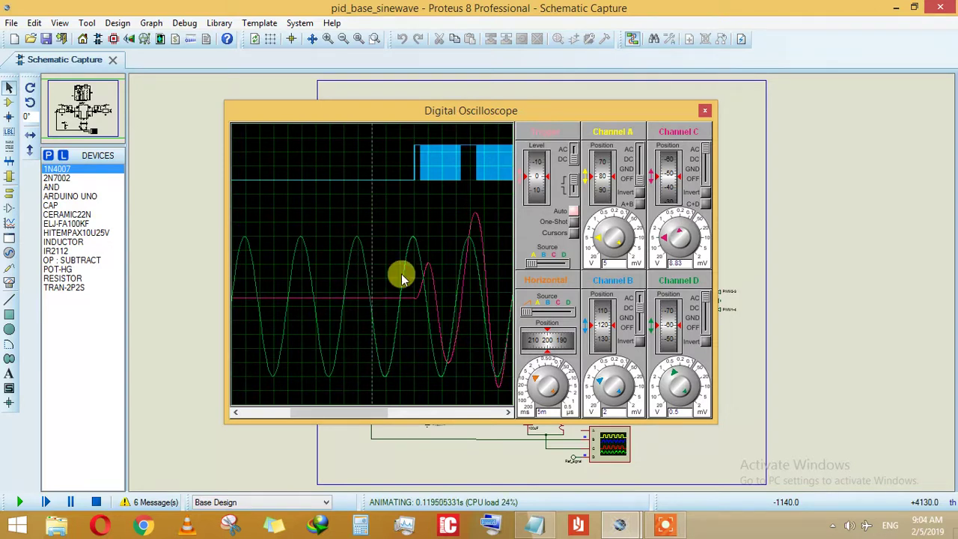
left_click_drag(360, 411, 437, 414)
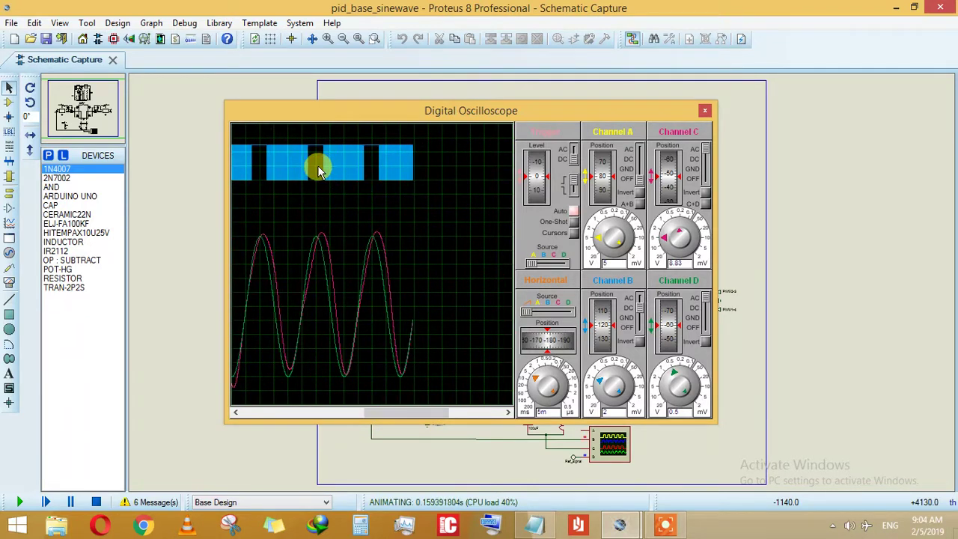
Step the oscilloscope timebase between 0.2m and 1m and pan to compare the sine waves.
scroll(344, 170, "up", 4)
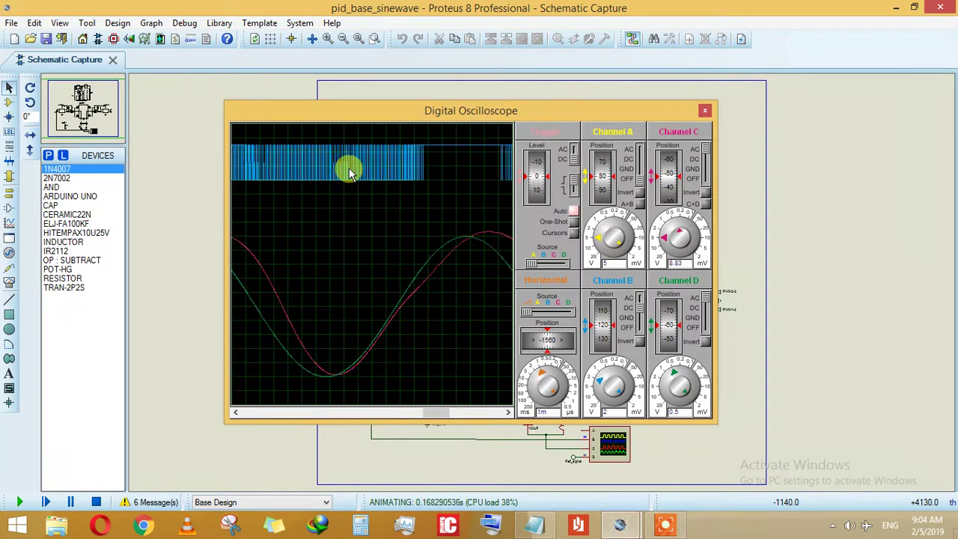
scroll(305, 162, "down", 4)
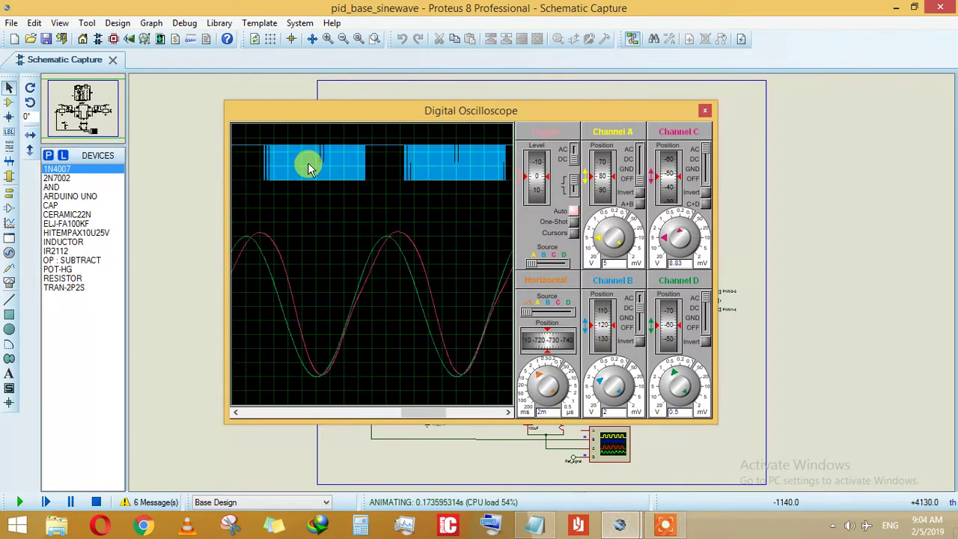
scroll(353, 222, "up", 1)
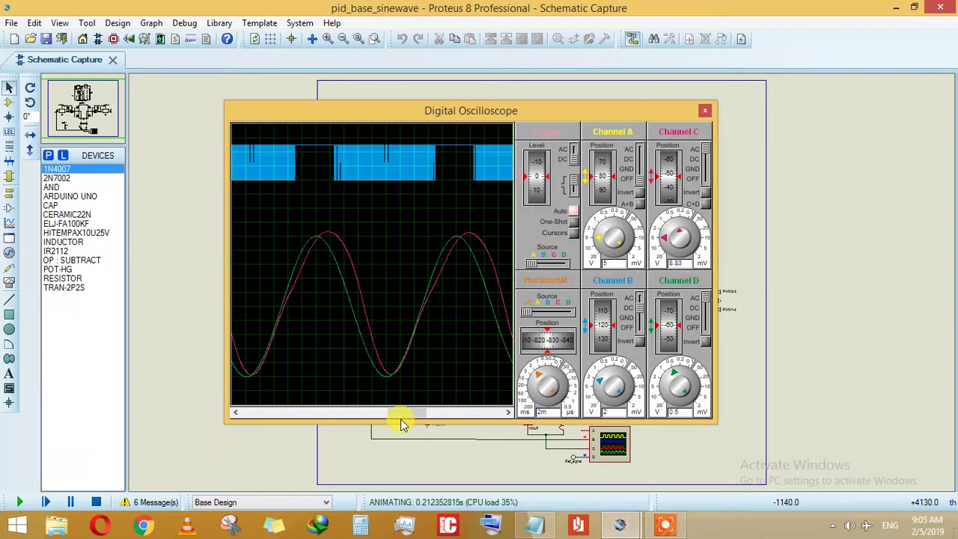
left_click_drag(402, 413, 316, 374)
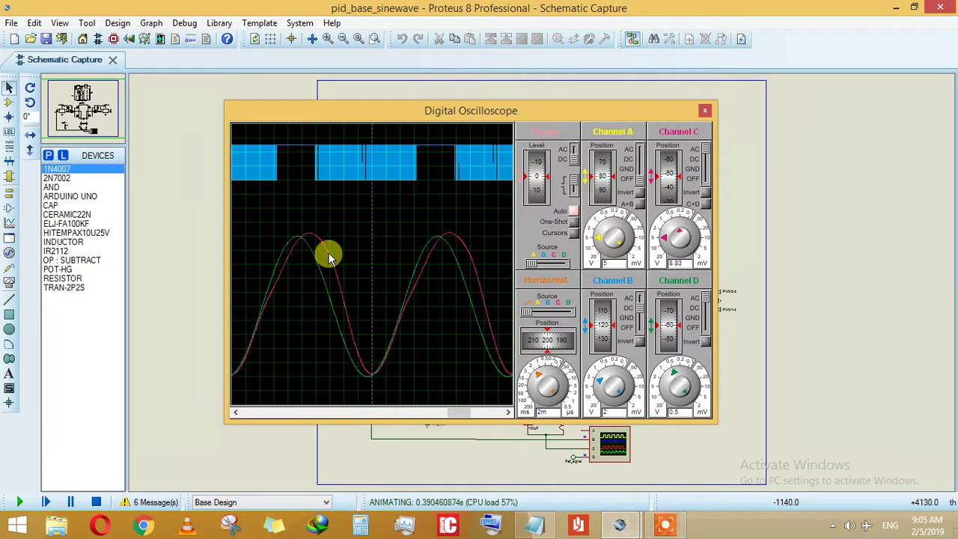
Settle the timebase at 5 ms per division and move the oscilloscope down off the Arduino.
left_click_drag(377, 111, 379, 107)
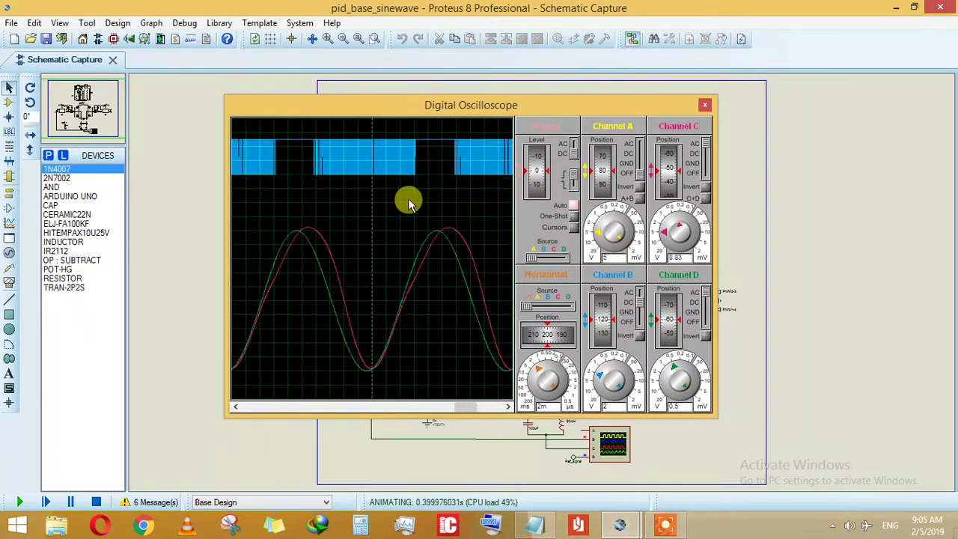
scroll(338, 282, "up", 1)
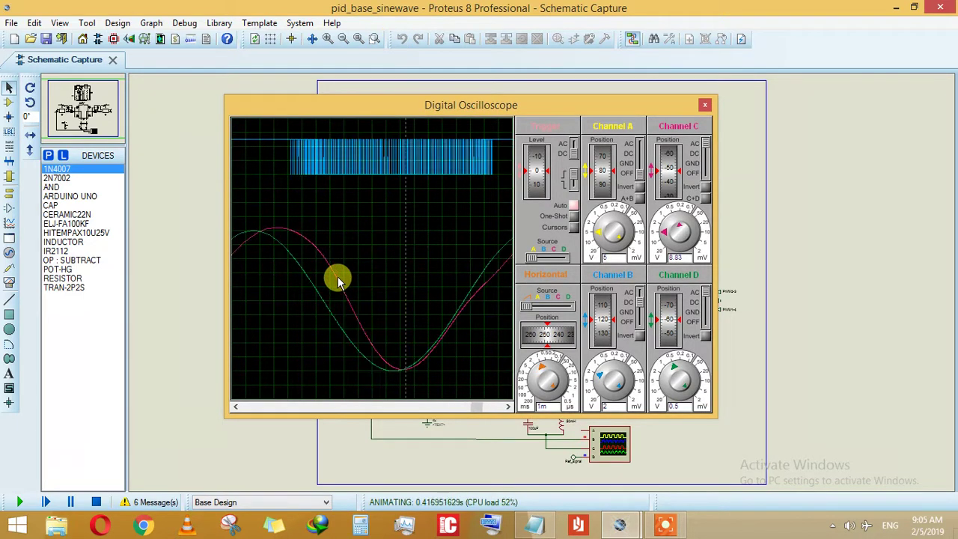
scroll(337, 276, "down", 1)
scroll(385, 321, "down", 1)
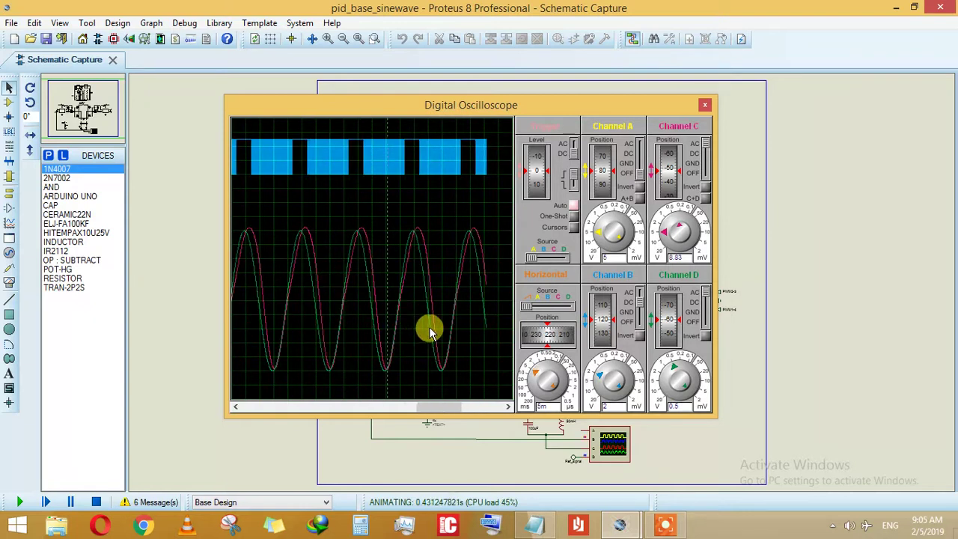
mouse_move(429, 410)
left_mouse_down()
mouse_move(449, 410)
mouse_move(438, 413)
left_mouse_up()
left_click_drag(400, 108, 599, 114)
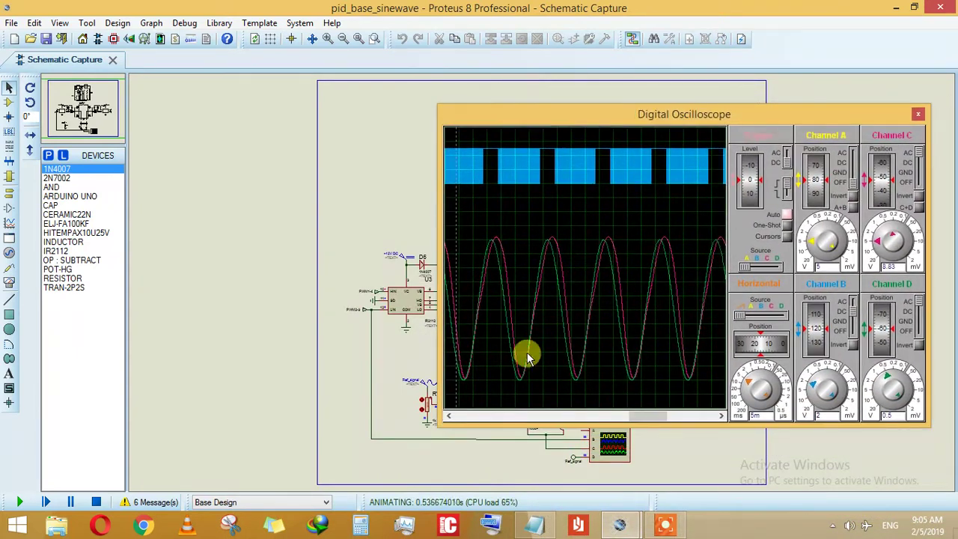
Nudge RV1 while simulating and pan the scope traces to a horizontal position near -890.
left_click(423, 411)
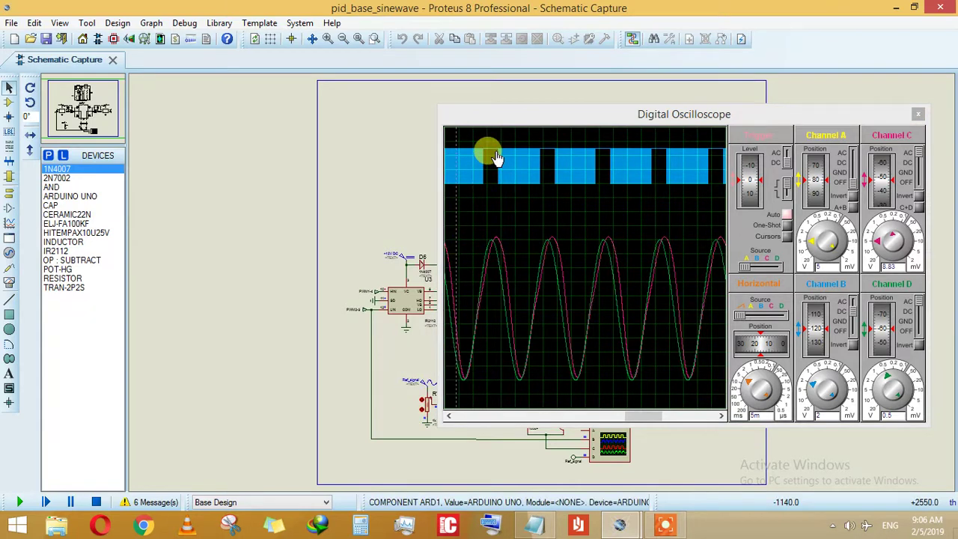
left_click_drag(515, 120, 529, 114)
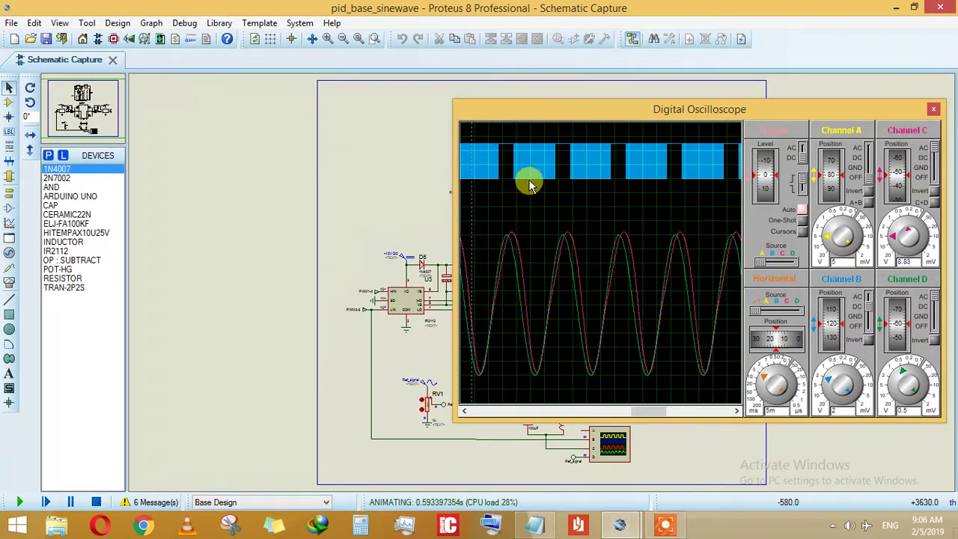
left_click_drag(651, 412, 704, 412)
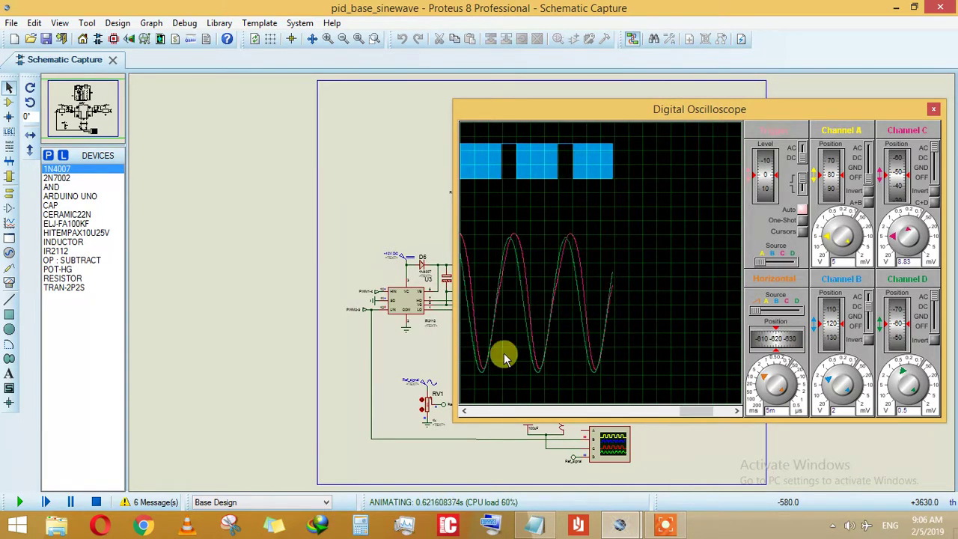
left_click(423, 411)
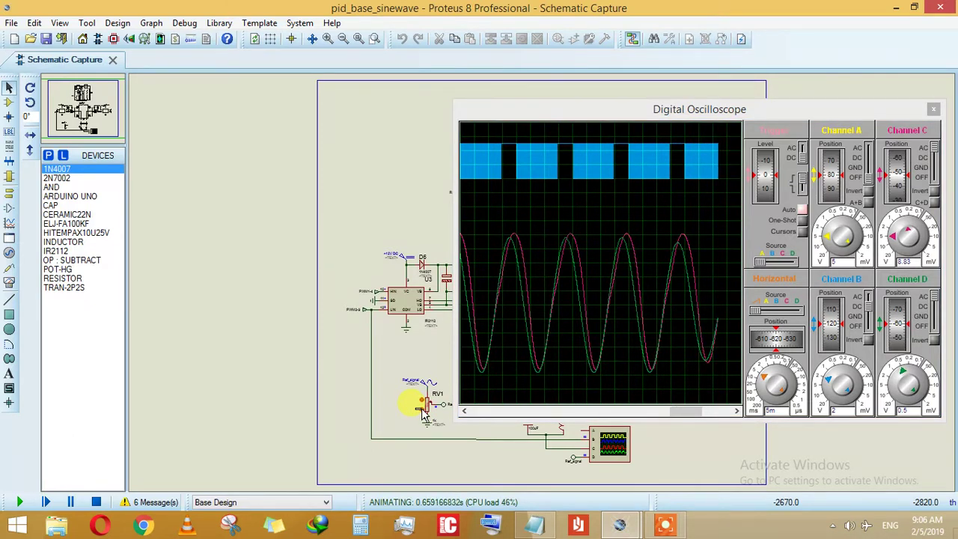
left_click(684, 415)
left_click_drag(683, 415, 690, 412)
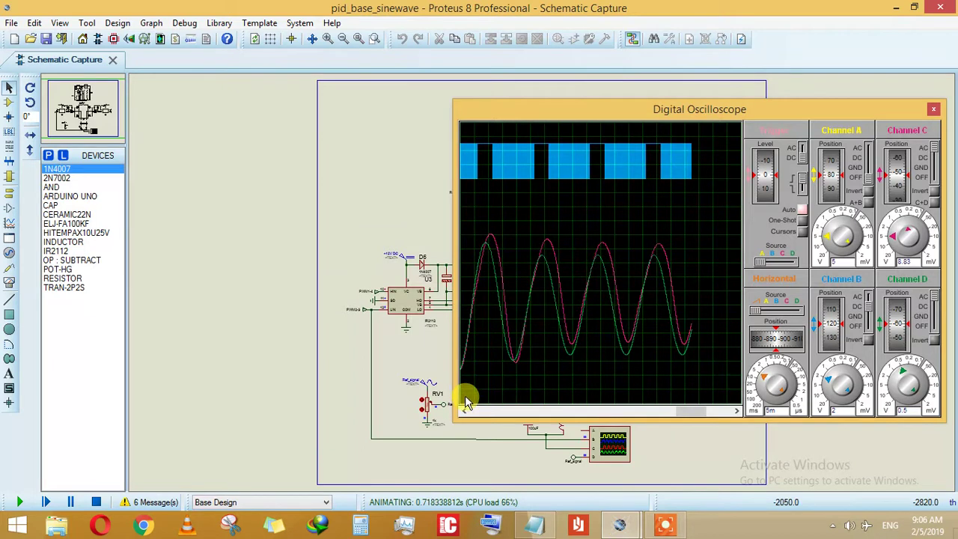
Turn RV1 down and pan the scope to about -1640 to view the smaller sine waves.
left_click(421, 410)
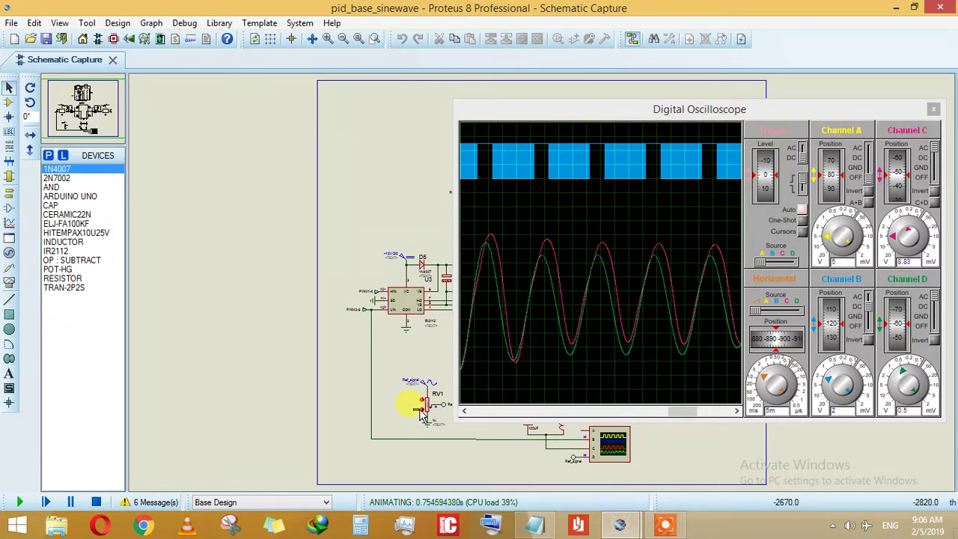
mouse_move(678, 413)
left_mouse_down()
mouse_move(702, 419)
mouse_move(690, 416)
left_mouse_up()
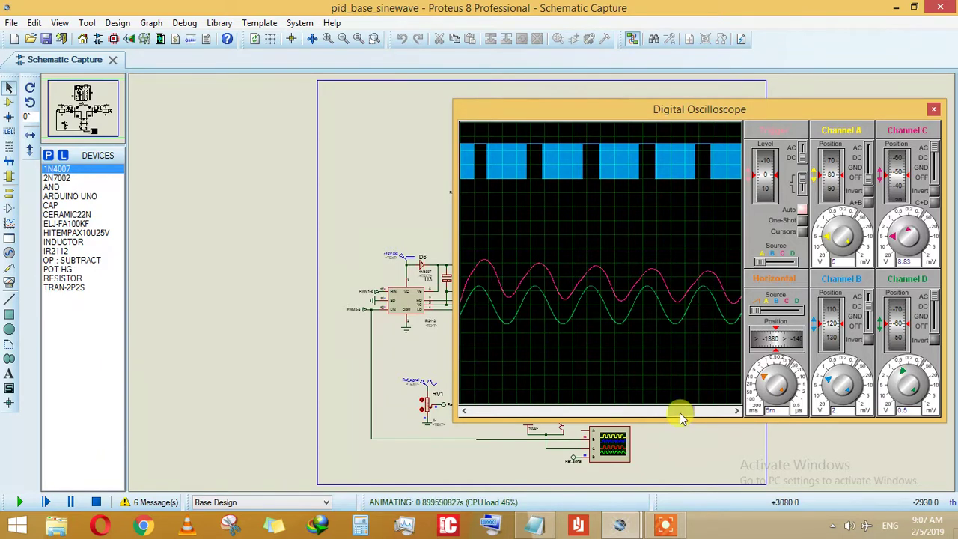
left_click_drag(683, 411, 692, 413)
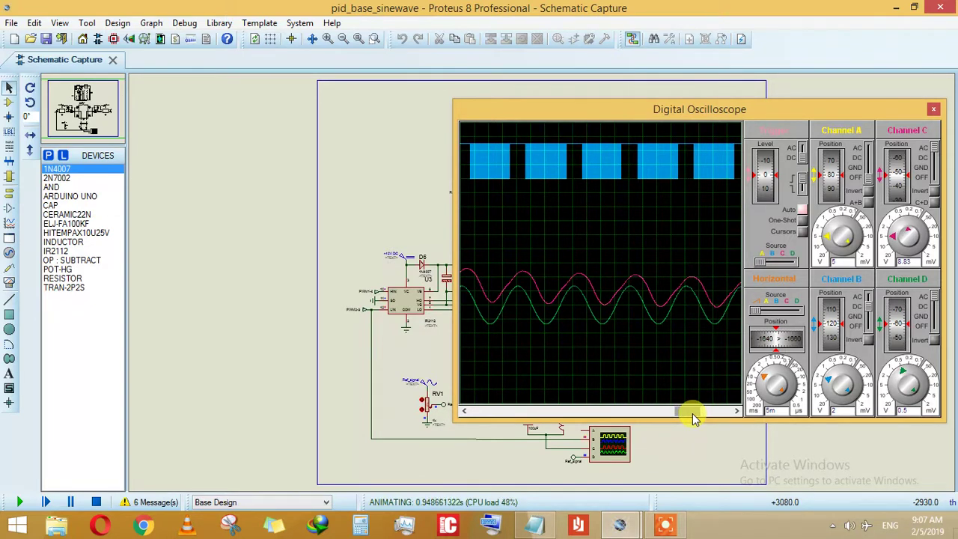
Turn RV1 up, pan the scope to about -2580, and shift the oscilloscope window left.
left_click(420, 416)
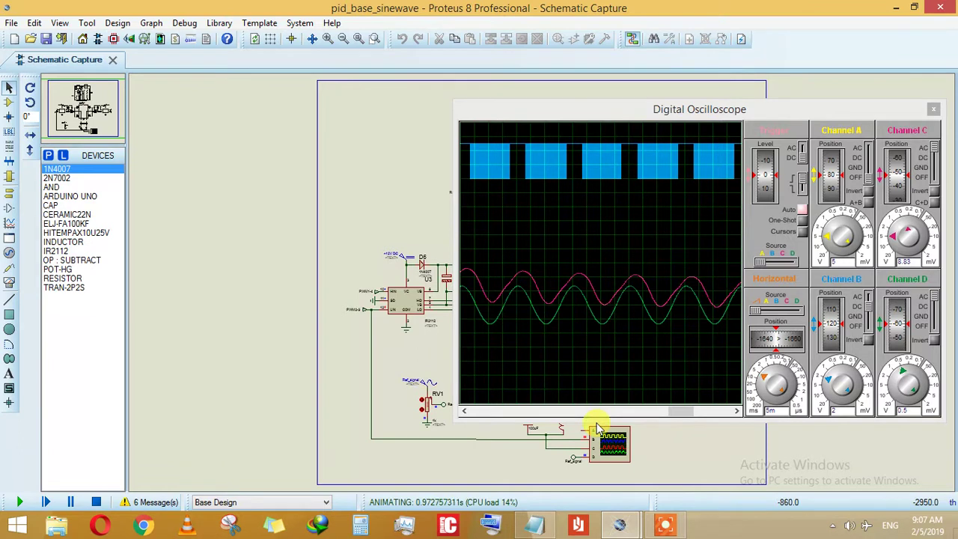
left_click_drag(676, 412, 702, 418)
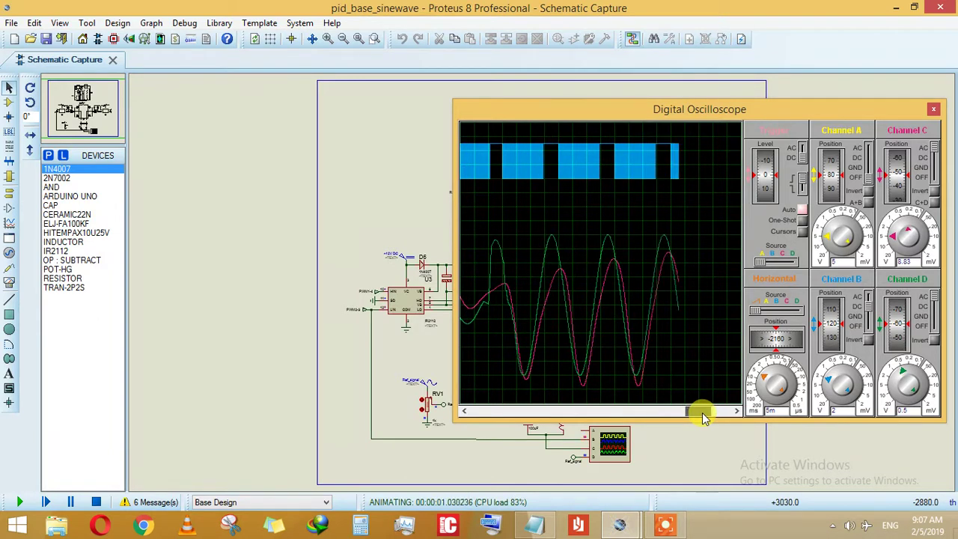
mouse_move(702, 418)
left_mouse_down()
mouse_move(669, 415)
mouse_move(698, 414)
left_mouse_up()
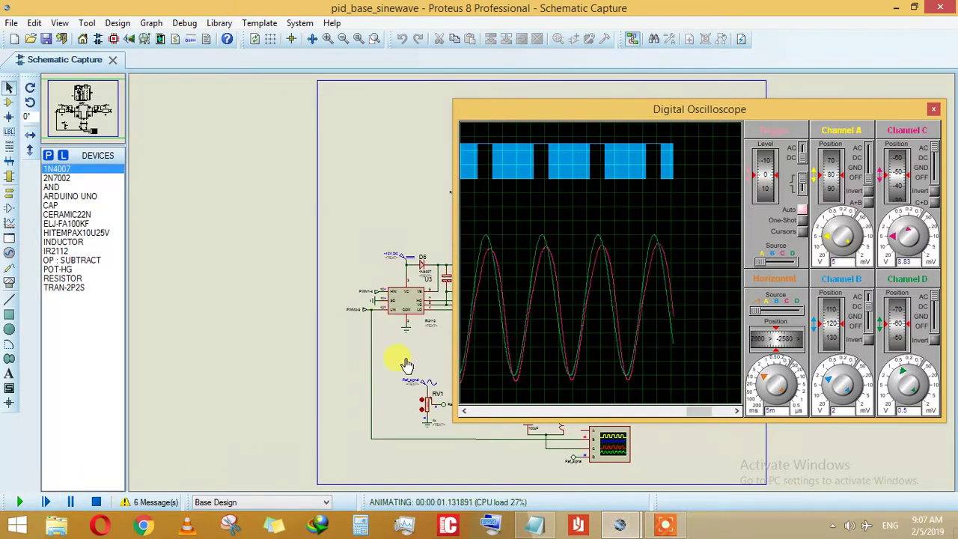
left_click_drag(567, 111, 394, 106)
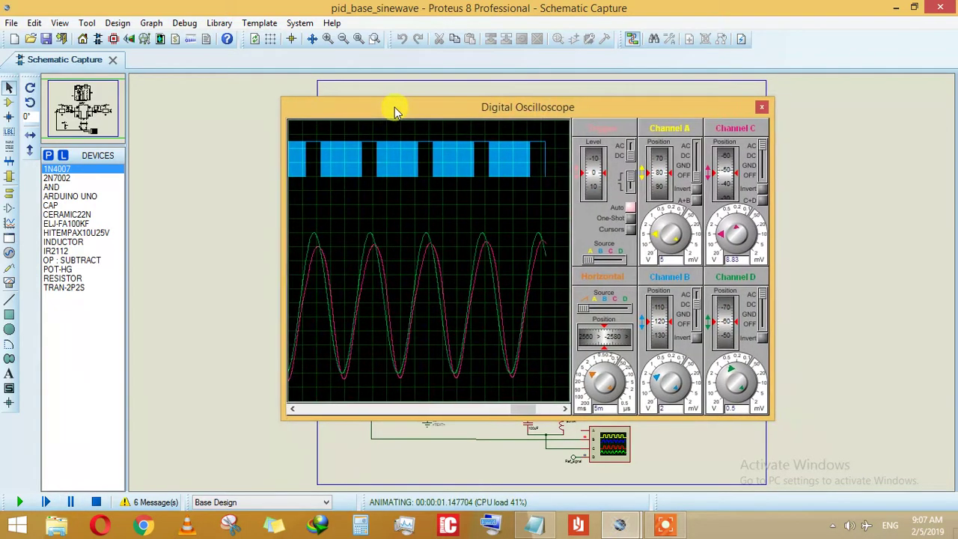
Stop the simulation and move the Fatal Error dialog out of the way.
left_click(96, 502)
left_click_drag(501, 255, 551, 526)
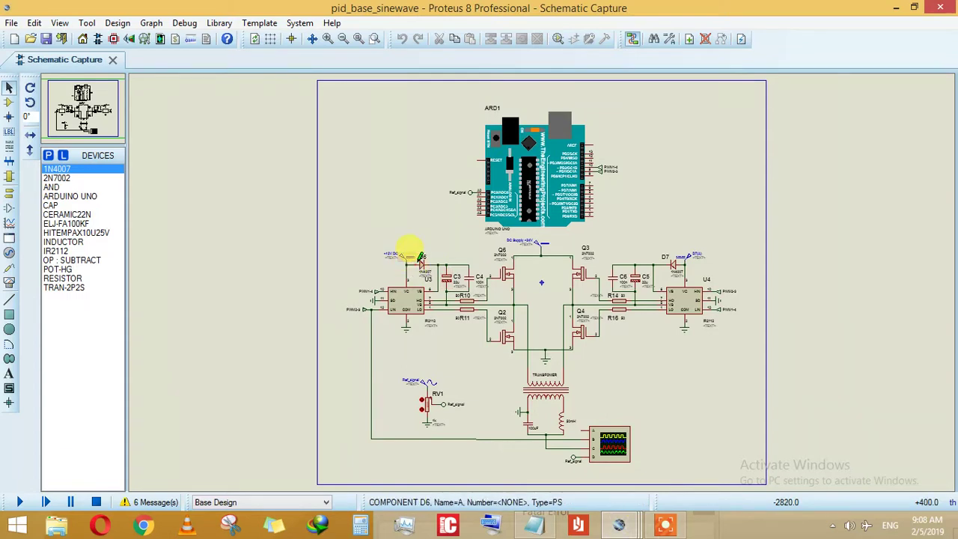
Wire the output line beside the inductor to the oscilloscope's C input.
left_click(546, 400)
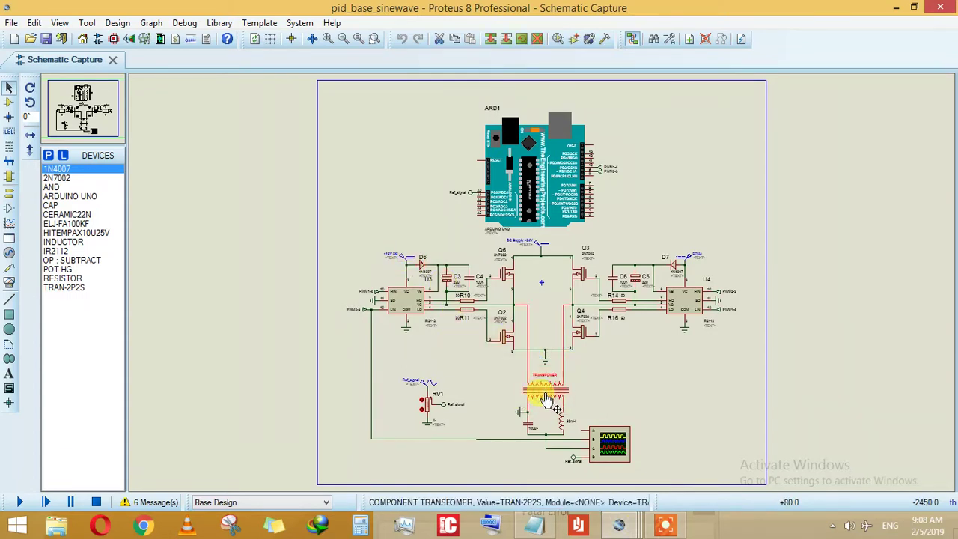
left_click(550, 447)
left_click(571, 449)
Zoom in to check the Ref_signal terminal and the wires feeding inputs C and B.
scroll(570, 449, "up", 3)
left_click(518, 378)
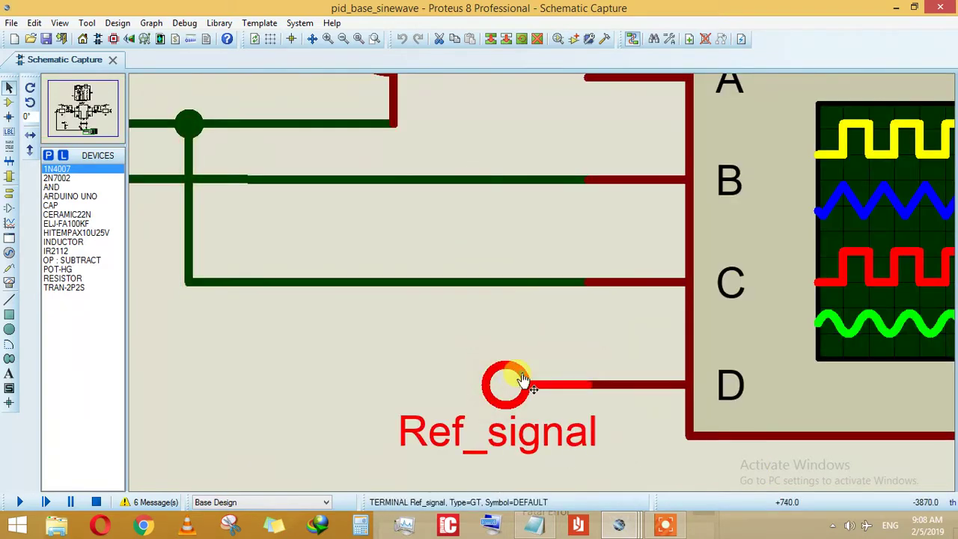
left_click(486, 285)
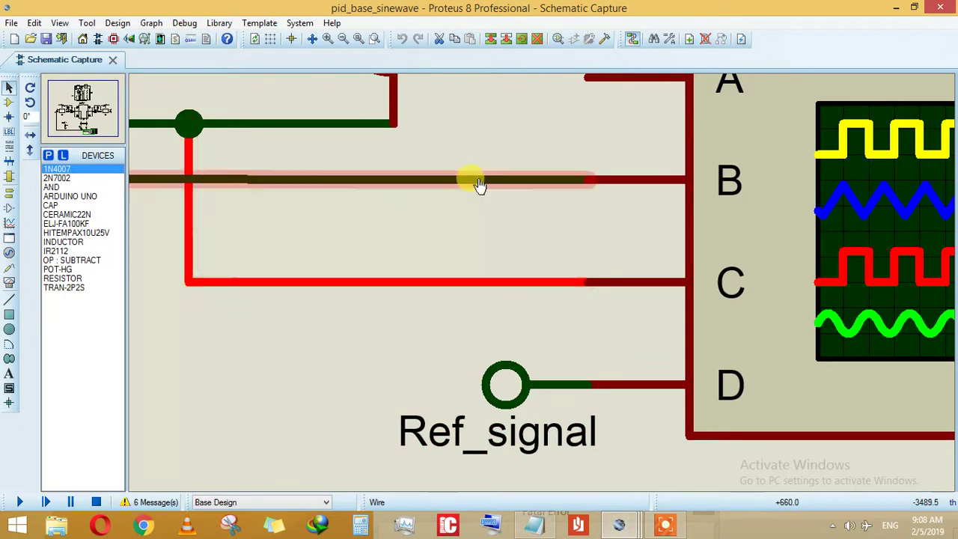
left_click(476, 180)
scroll(522, 251, "down", 5)
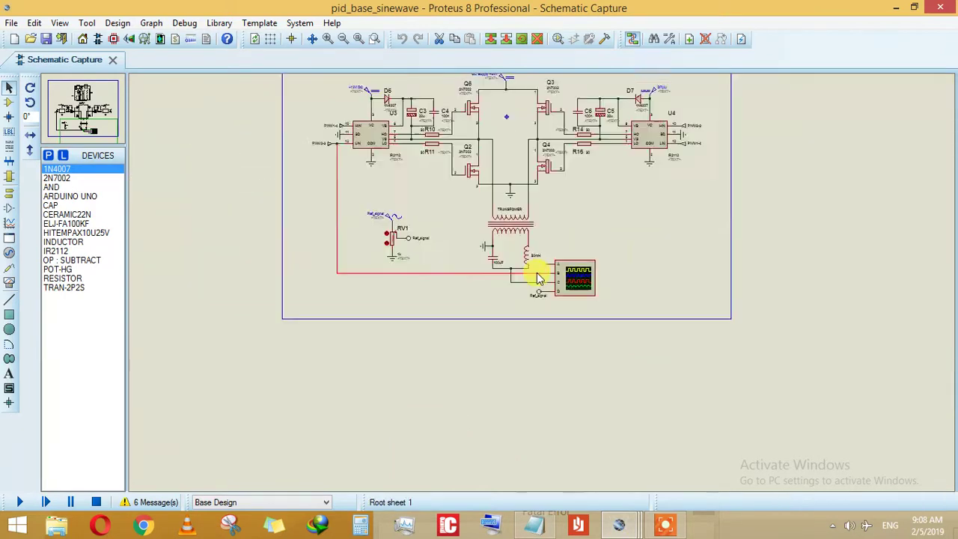
scroll(544, 288, "up", 1)
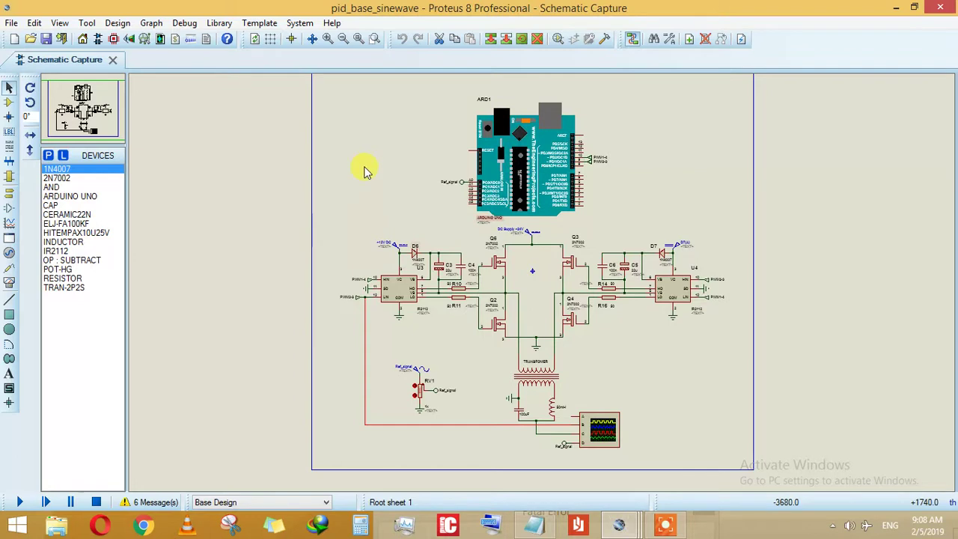
left_click(328, 104)
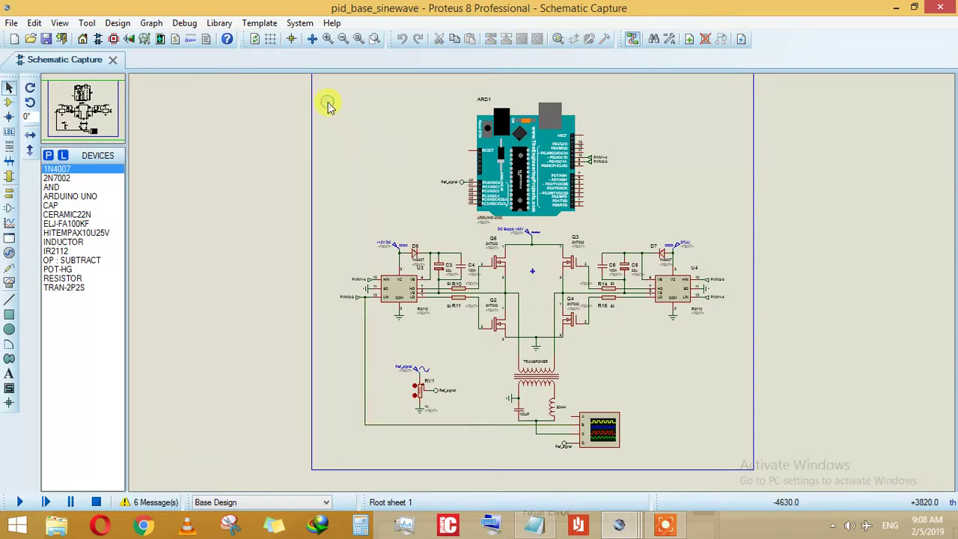